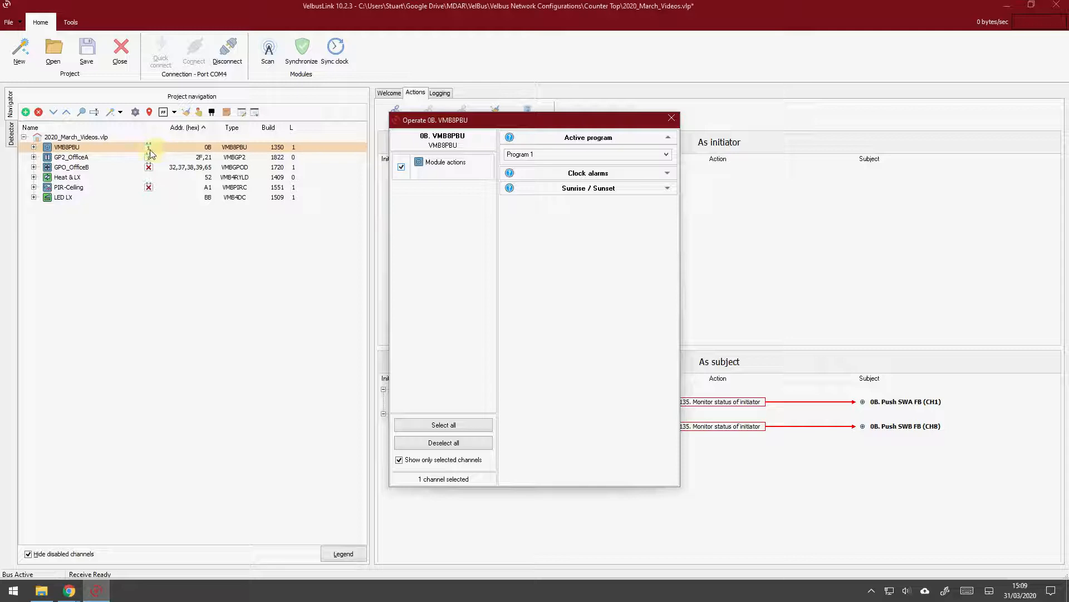
Set the active program of the VMB8PBU module to Program 3 and close its operate window
click(565, 154)
click(552, 179)
click(544, 156)
click(539, 192)
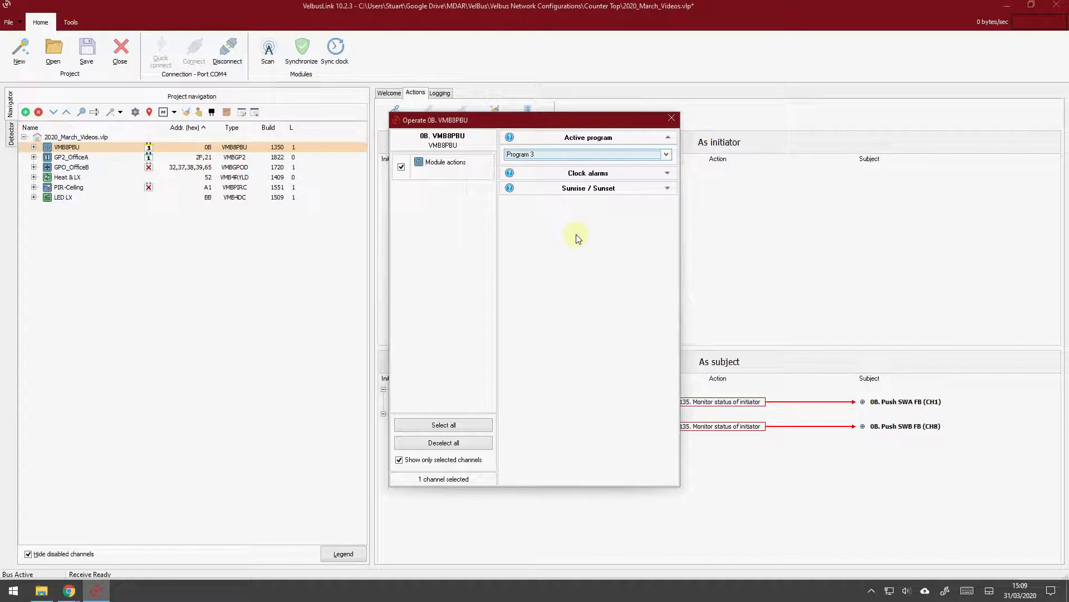
click(671, 117)
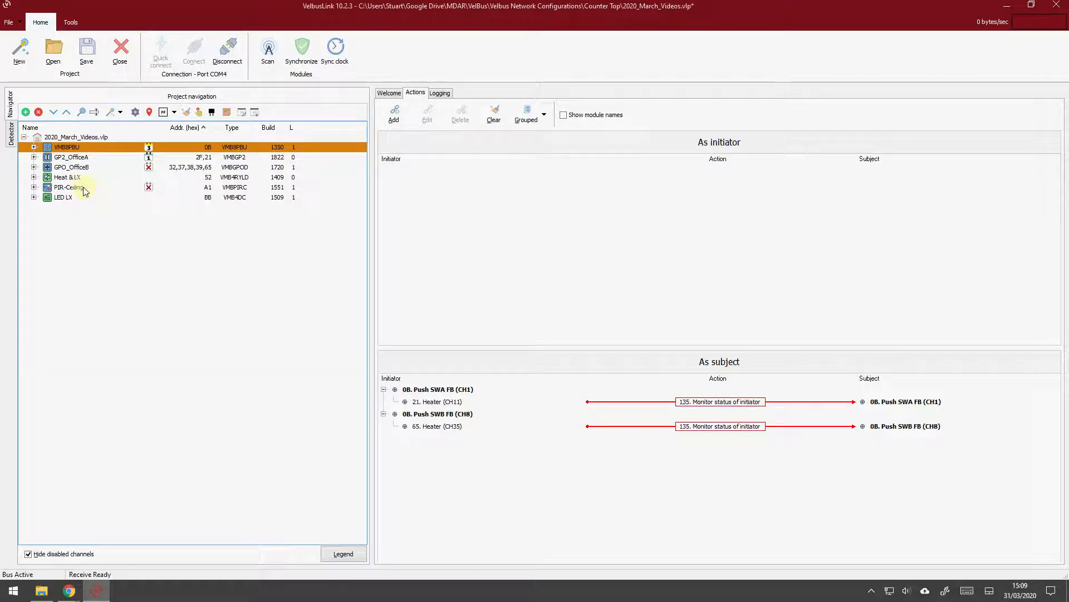
Rename the GPO_OfficeB channels Push button 10 and Push button 11 as "group 1" and "Group 2"
click(34, 167)
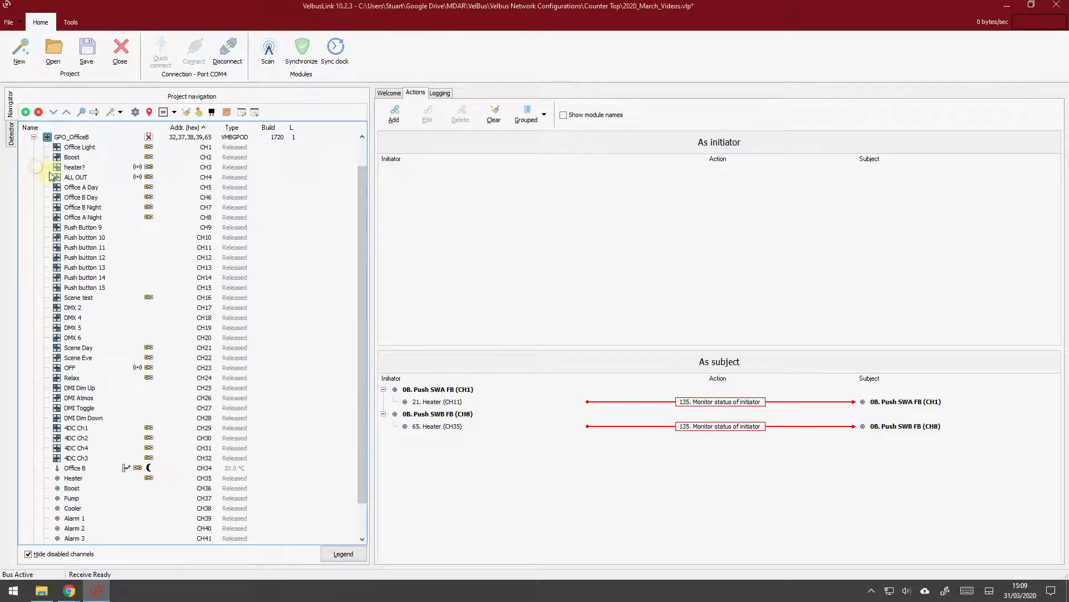
click(96, 239)
click(101, 239)
text(grou)
click(81, 248)
click(81, 249)
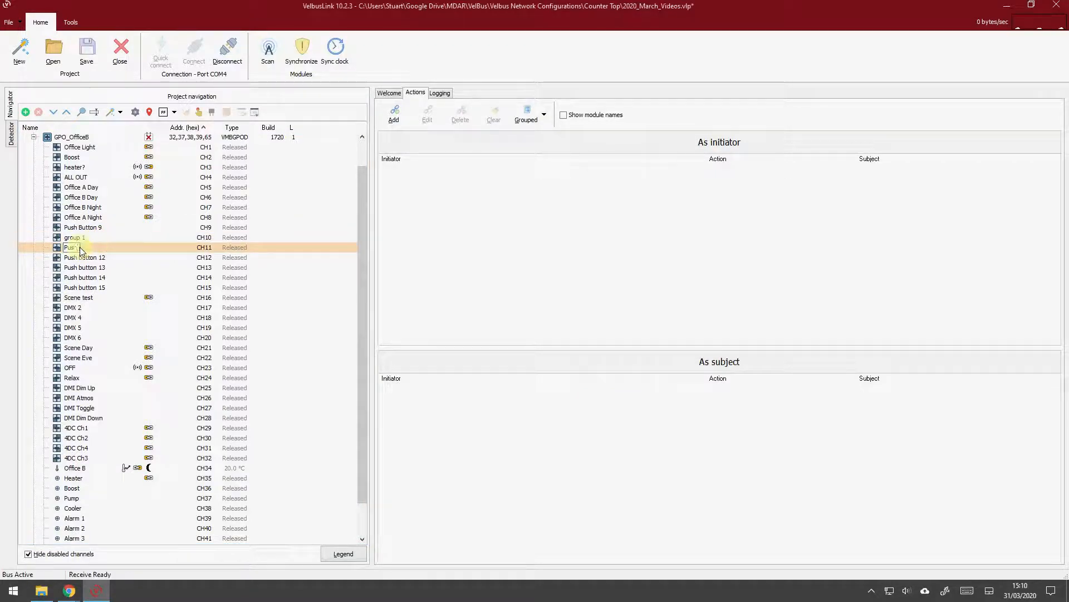
text(Group 2)
key(Return)
Start the macro wizard for the group 1 channel and choose the Select program 1 action from the Programs category
right_click(75, 238)
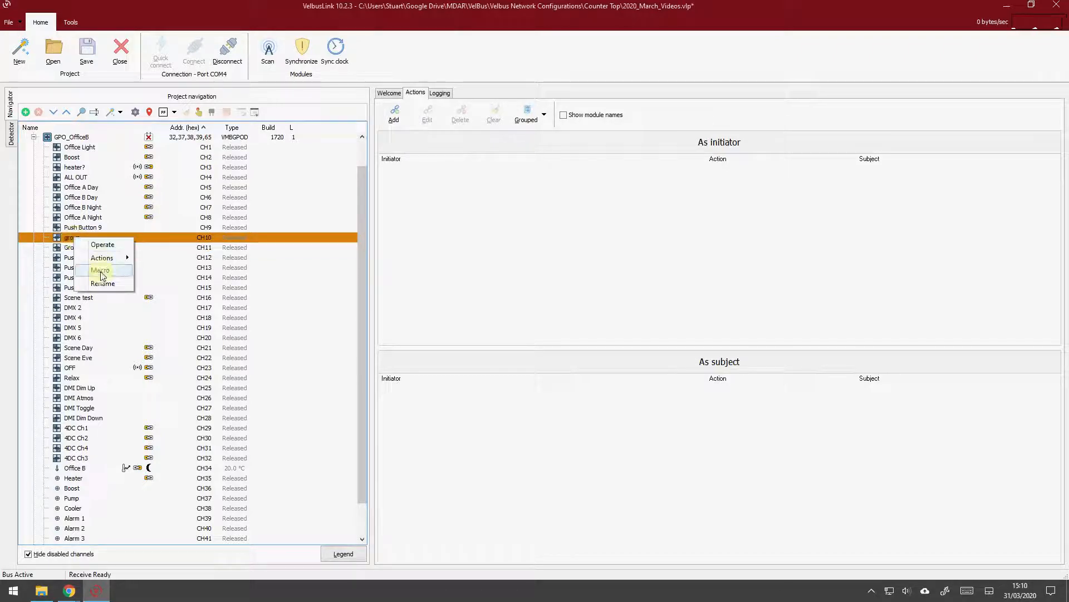
mouse_move(100, 271)
click(165, 271)
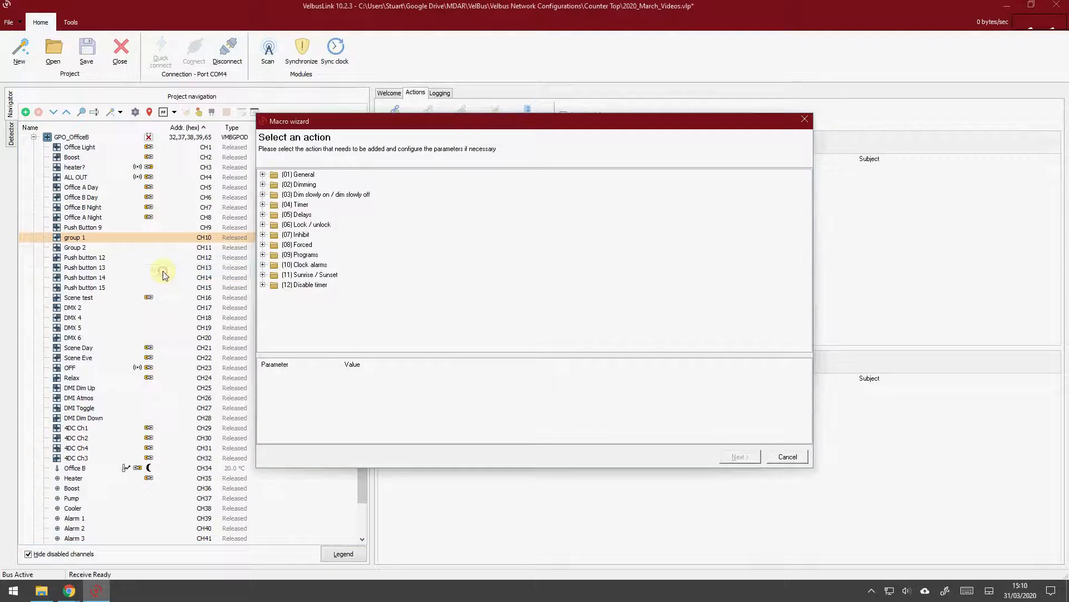
click(262, 254)
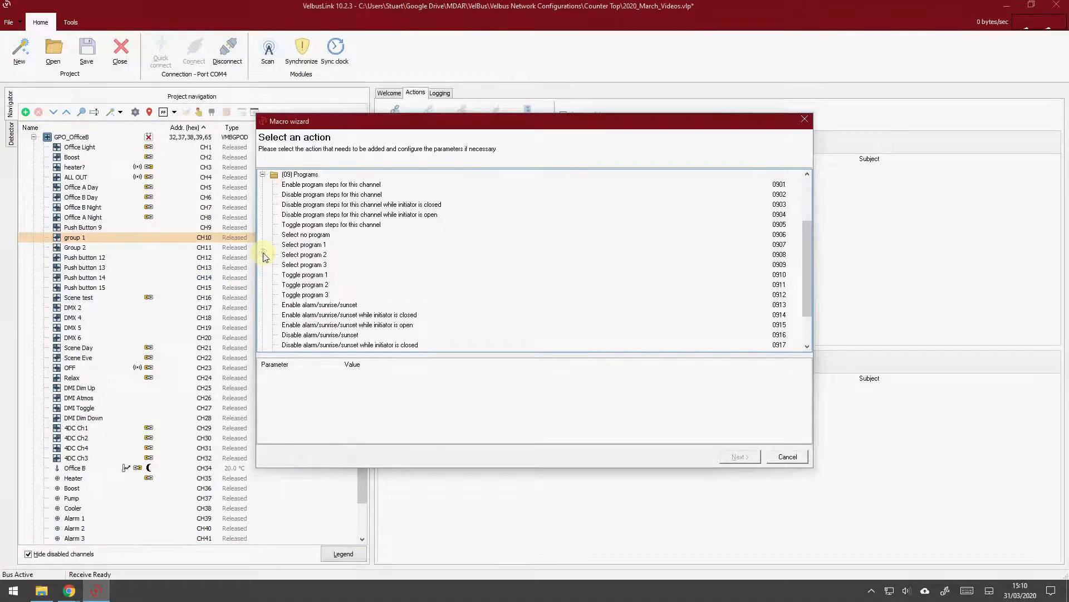
click(301, 245)
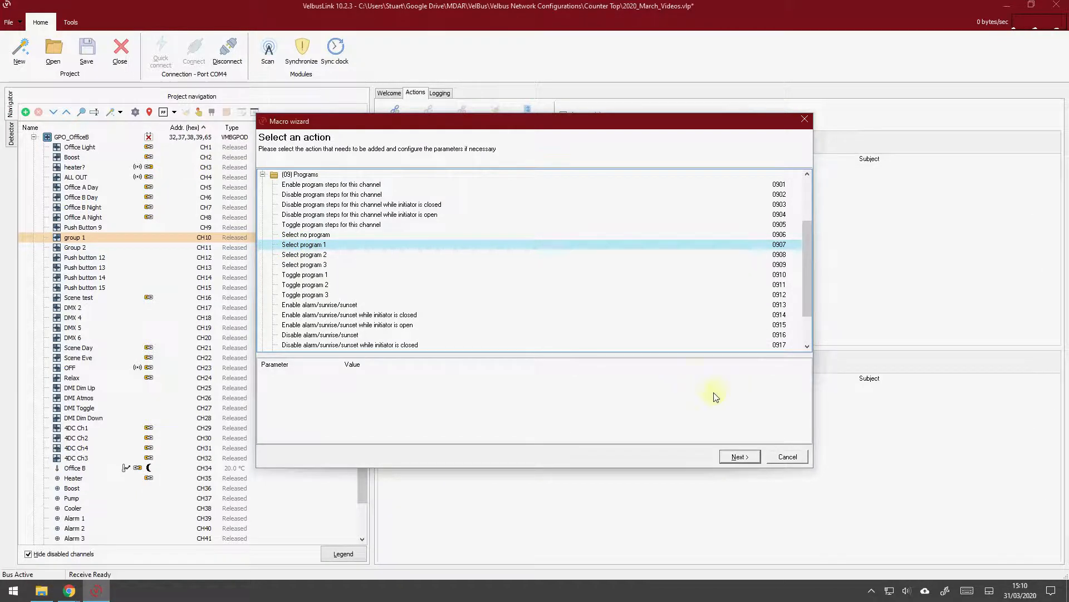
click(740, 456)
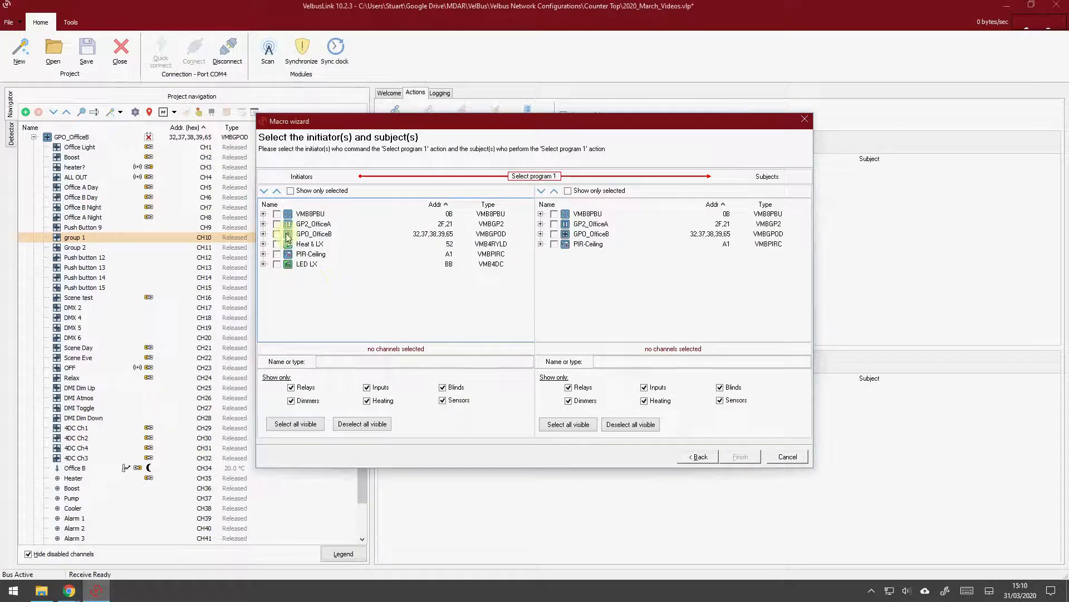
Finish the macro with group 1 of GPO_OfficeB as initiator and VMB8PBU, GP2_OfficeA, GPO_OfficeB and PIR-Ceiling as subjects
click(264, 234)
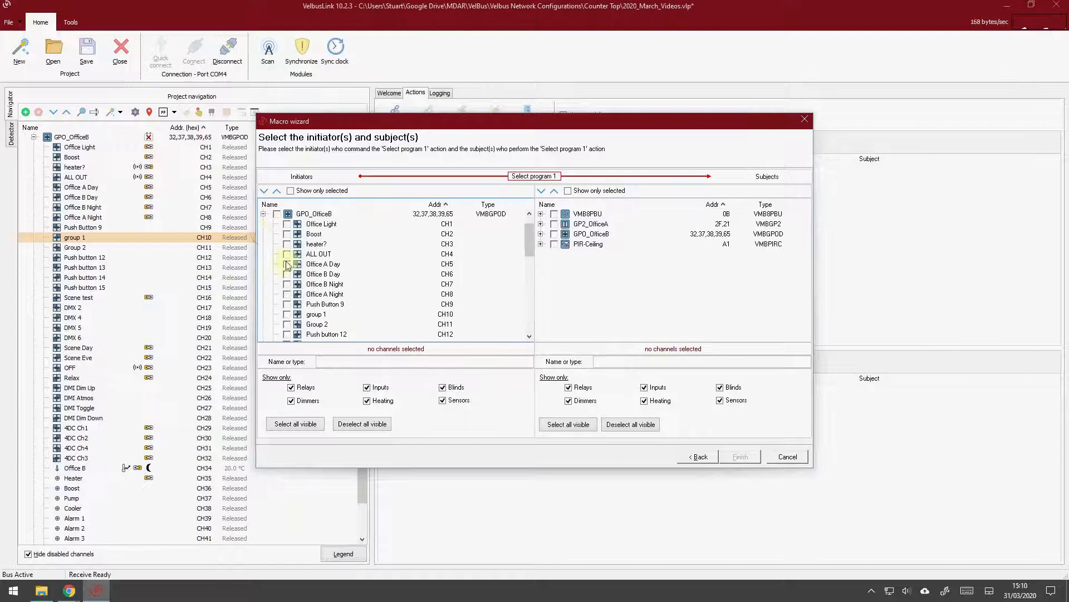
click(287, 315)
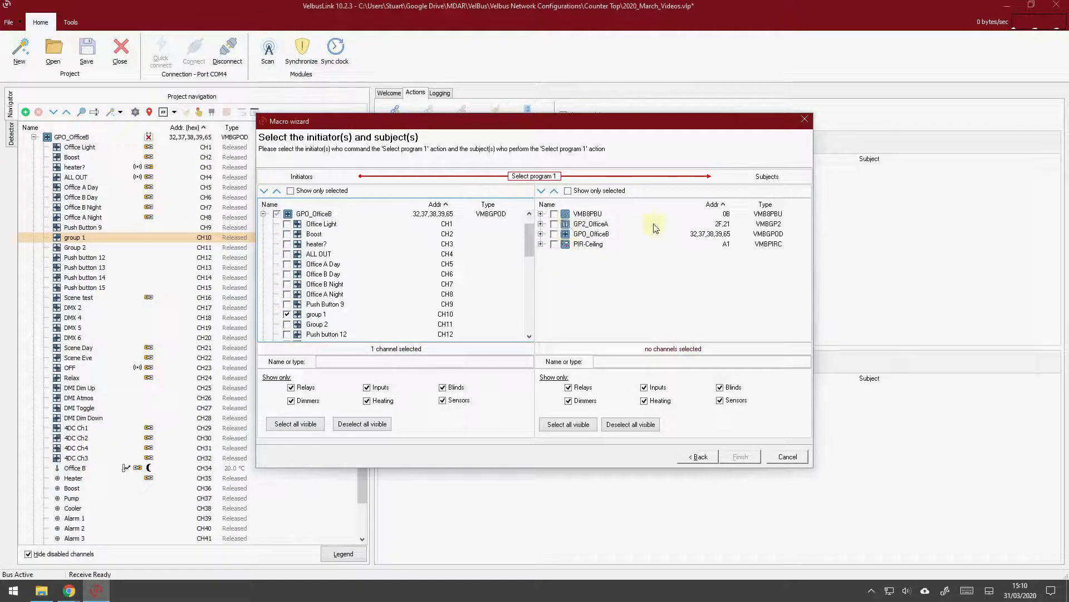
click(554, 213)
click(554, 224)
click(554, 234)
click(555, 244)
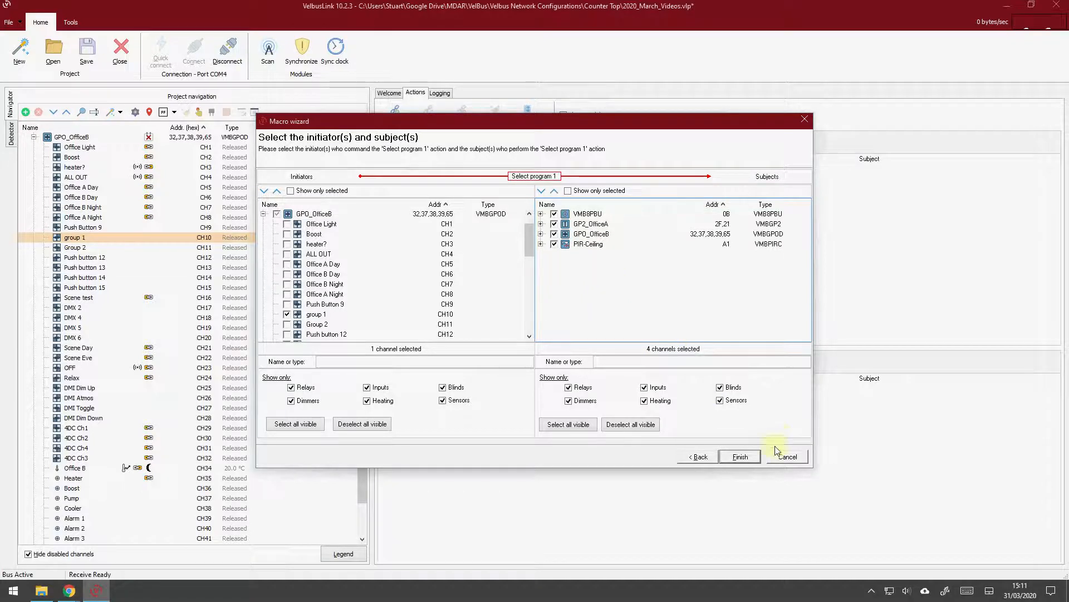
click(747, 456)
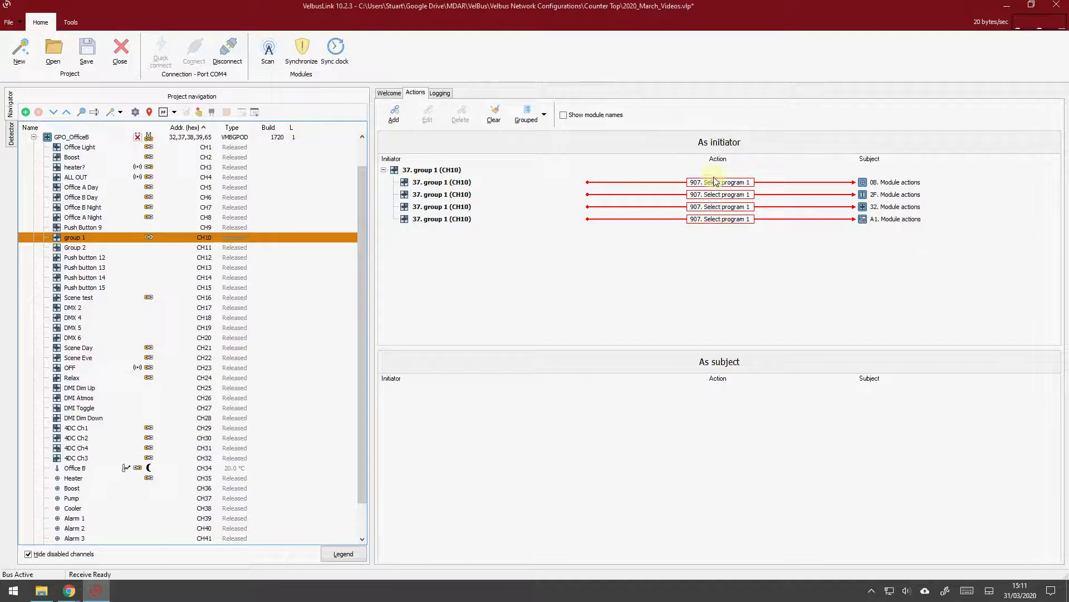
Start the macro wizard for the Group 2 channel and choose the Select program 2 action from the Programs category
right_click(67, 249)
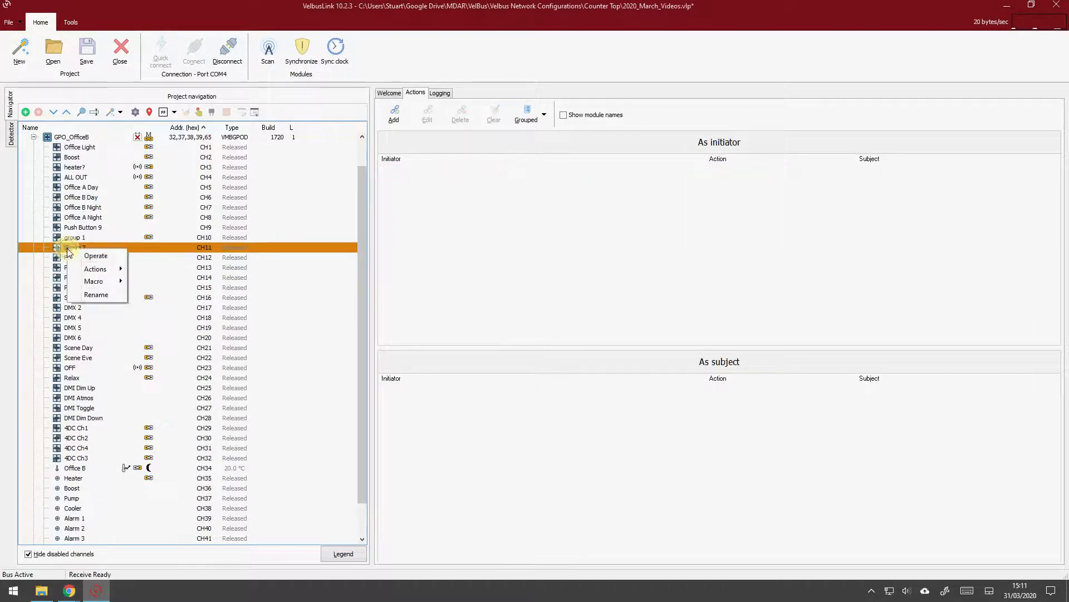
mouse_move(102, 288)
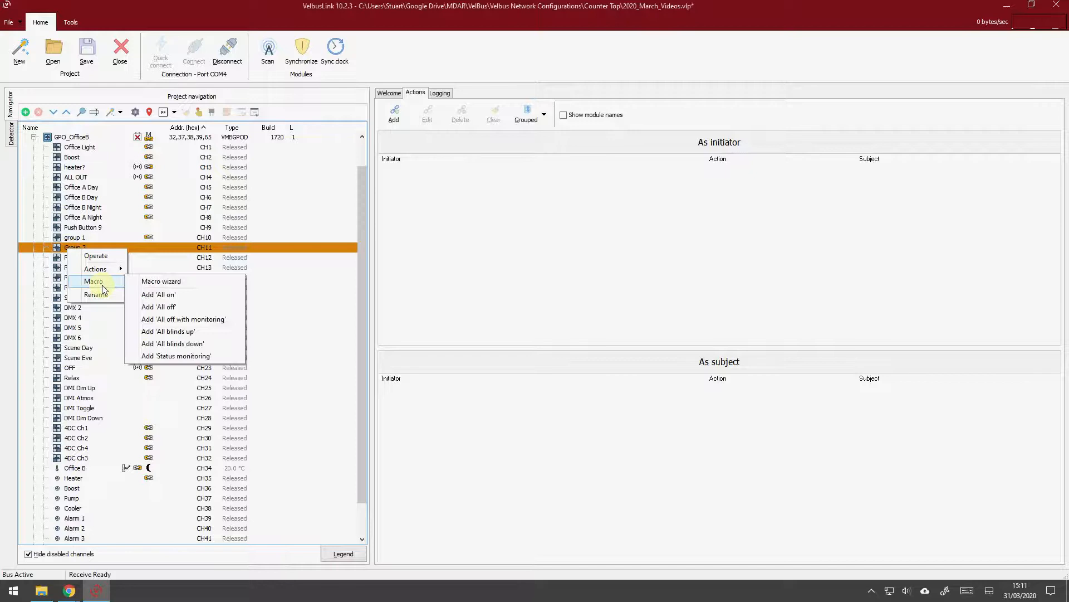
click(180, 281)
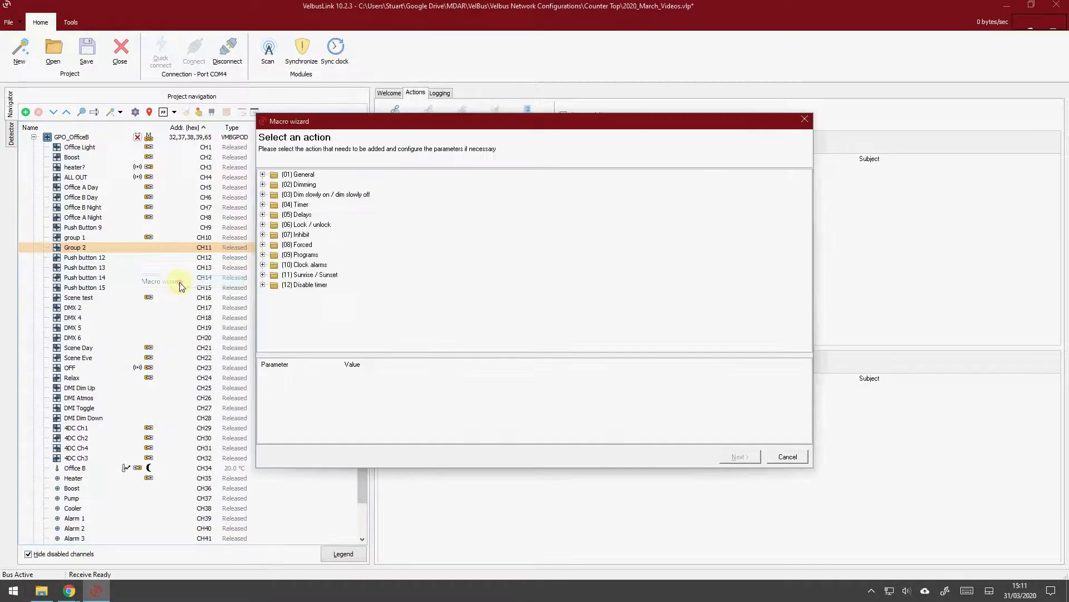
click(262, 254)
click(319, 257)
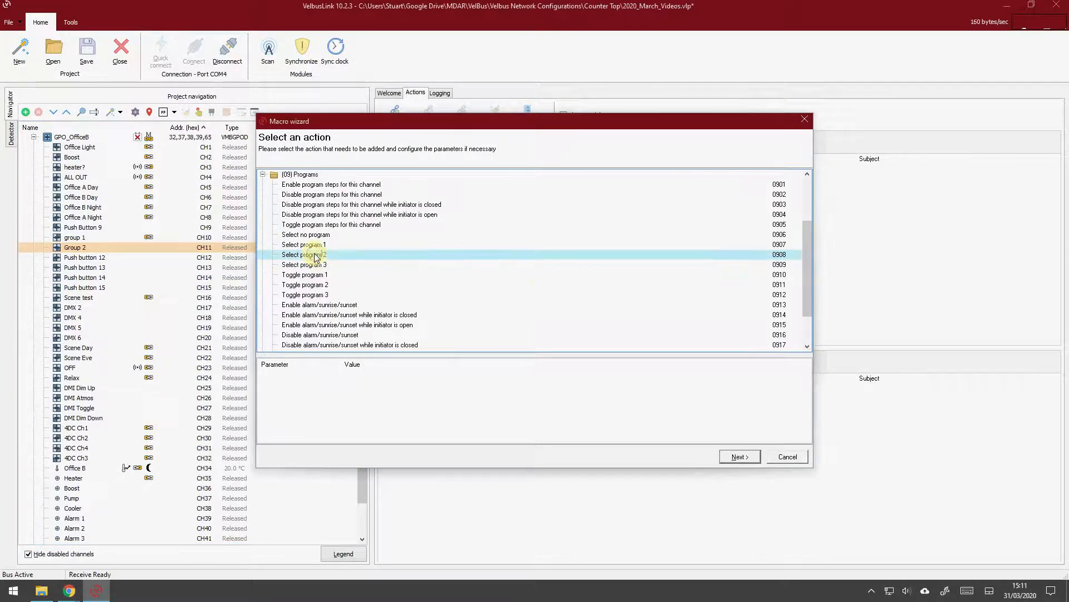
click(739, 456)
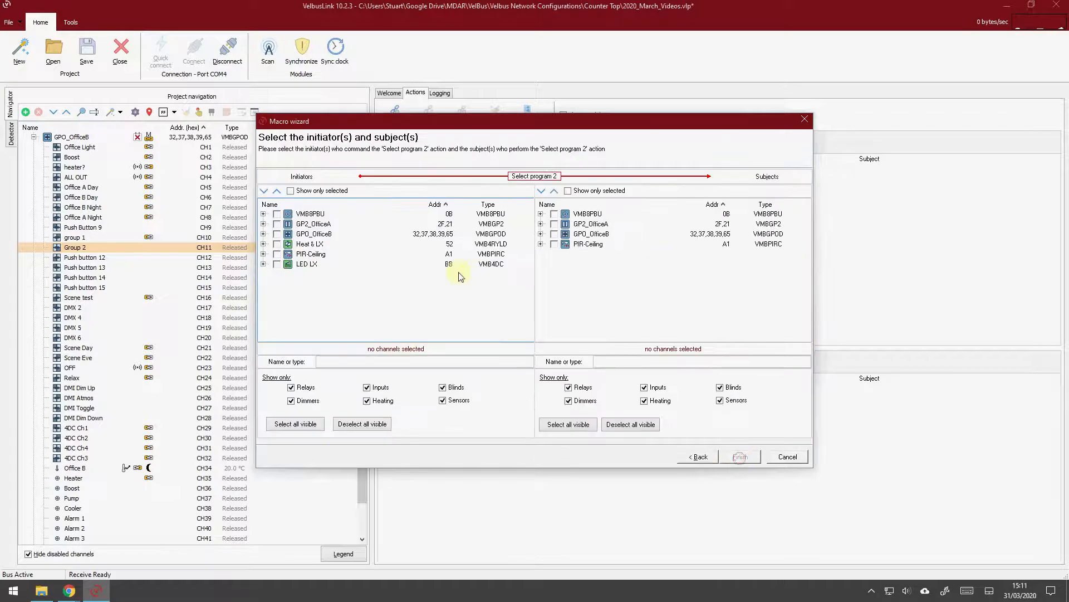
Finish the macro with Group 2 of GPO_OfficeB as initiator and VMB8PBU, GP2_OfficeA, GPO_OfficeB and PIR-Ceiling as subjects
click(264, 234)
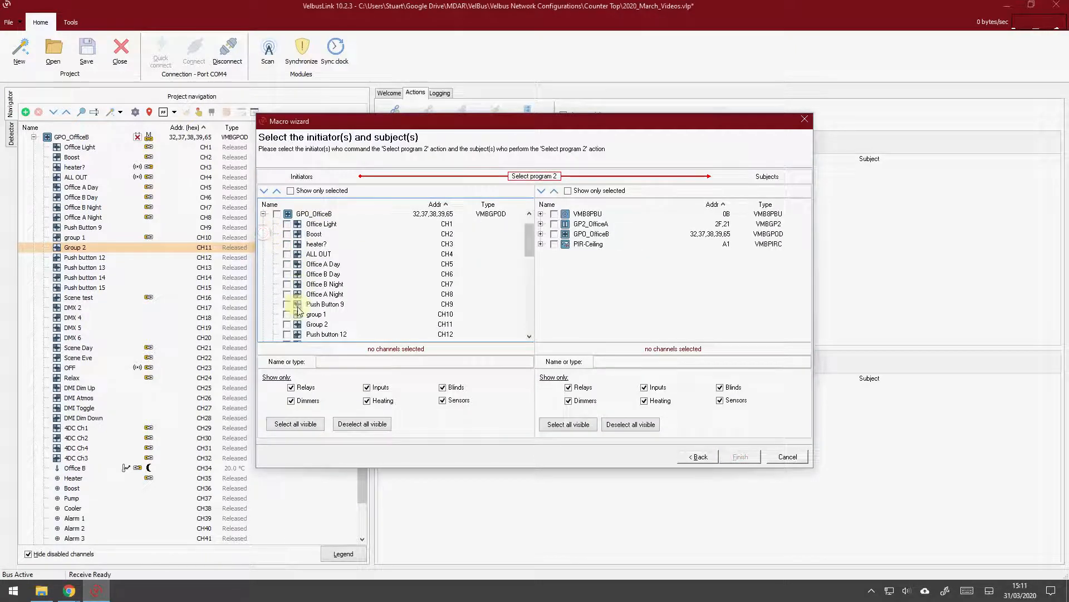
click(287, 324)
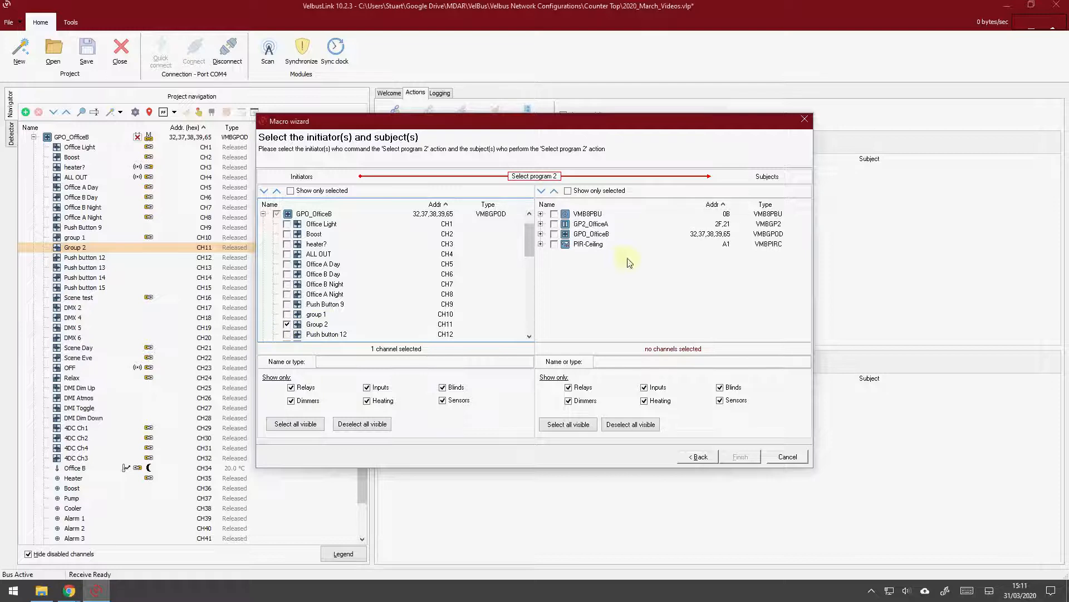
click(554, 214)
click(555, 224)
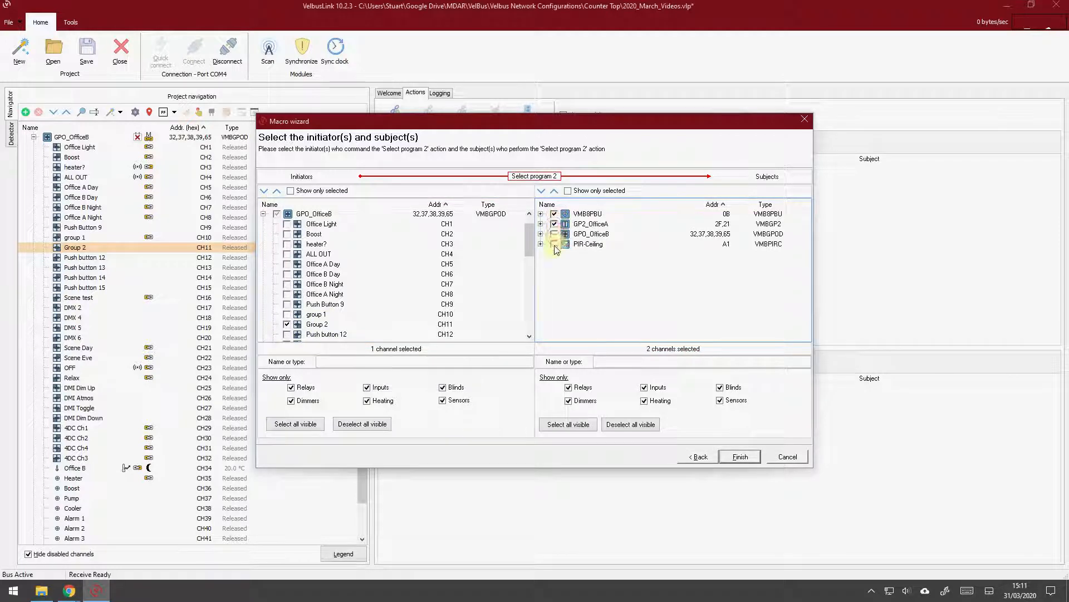
click(555, 234)
click(555, 244)
click(741, 457)
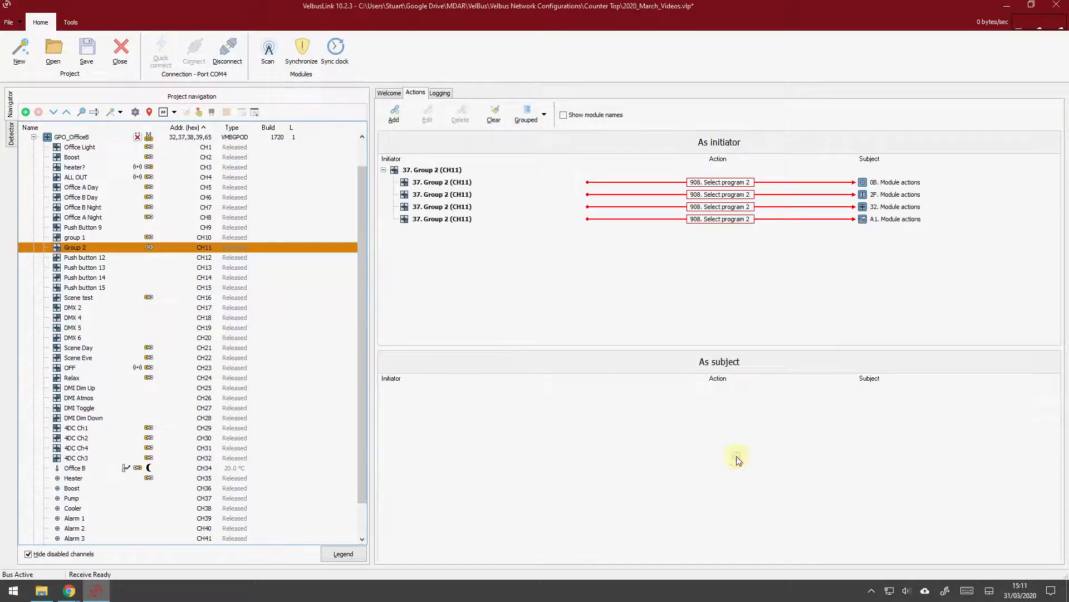
Review the actions of group 1 and Group 2, and write only the changes to the four preselected modules
click(79, 239)
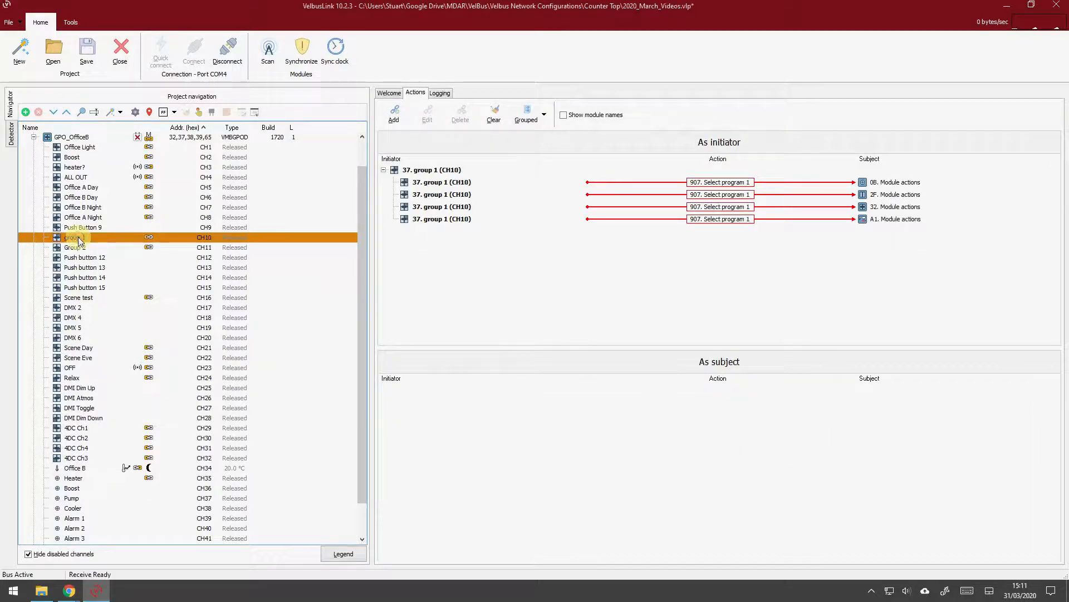
click(85, 248)
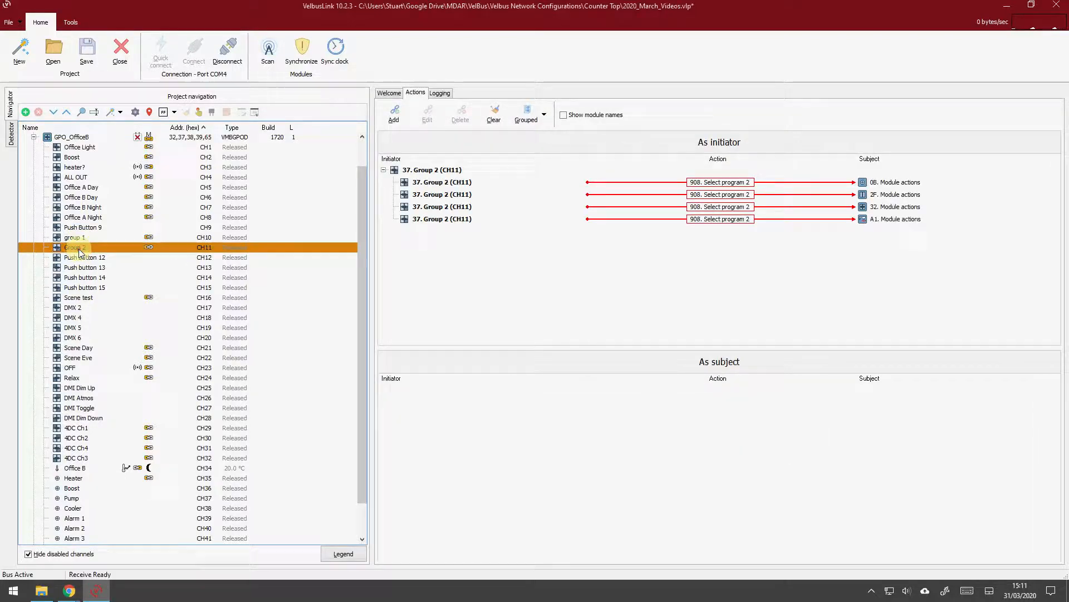
click(304, 54)
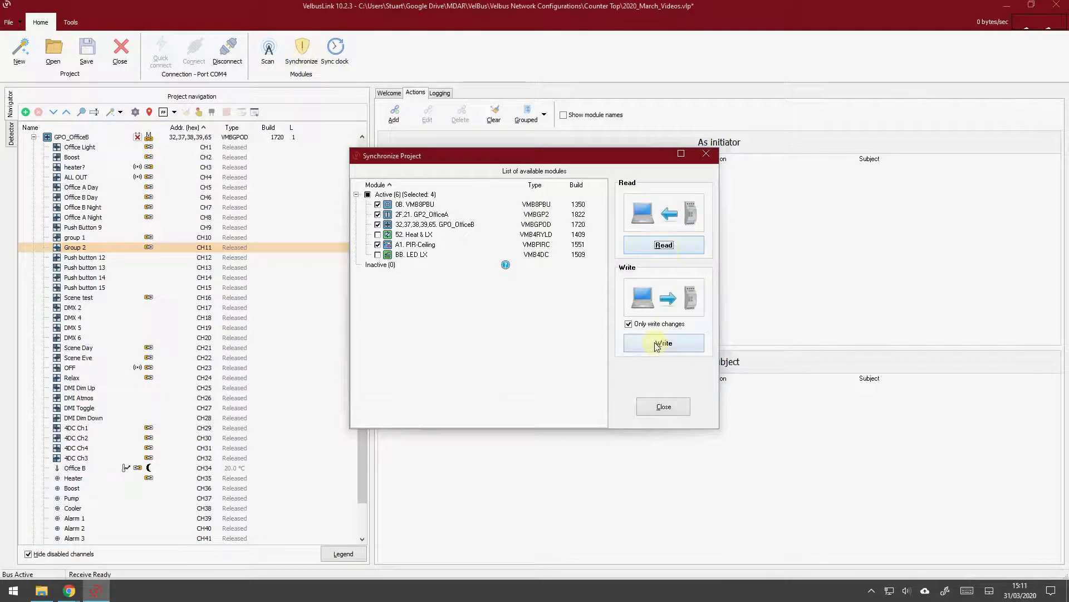
click(658, 343)
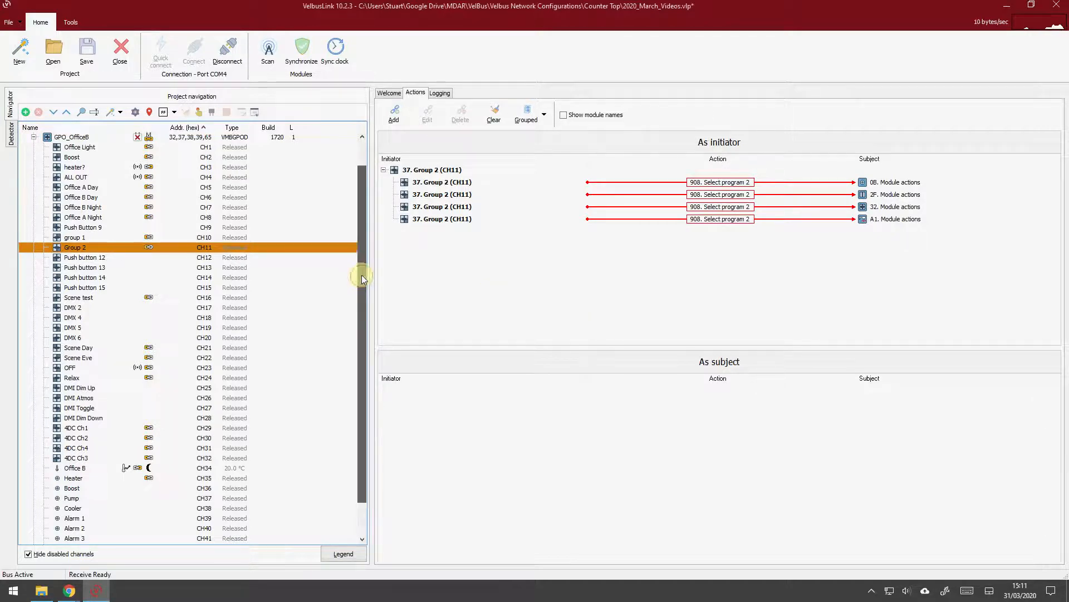
Operate the group 1 channel and simulate its button, keeping the modules' program indicators in view
drag(362, 276, 359, 226)
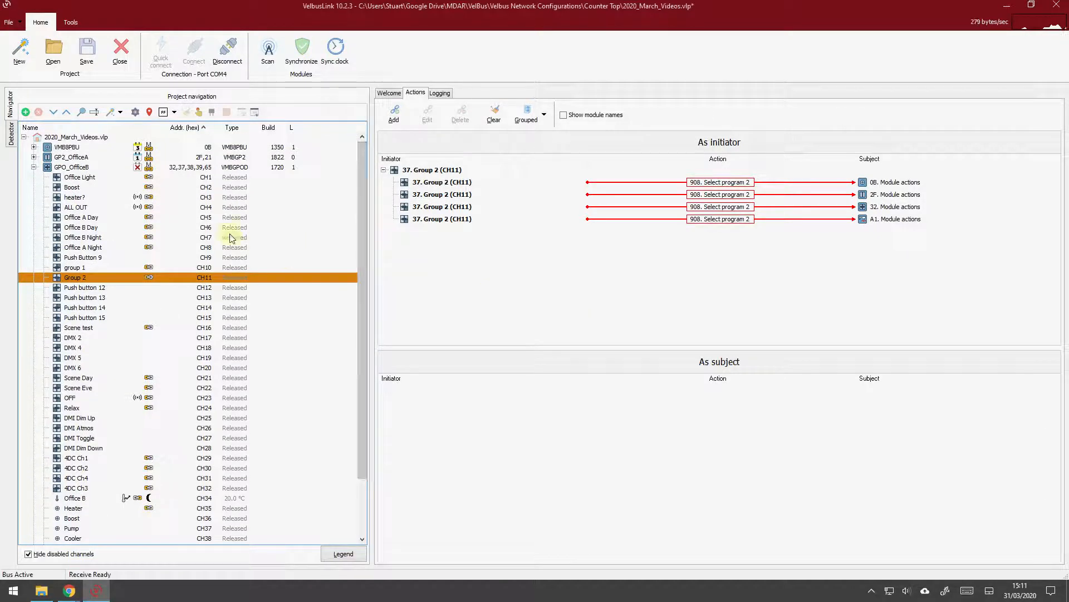
right_click(83, 266)
click(103, 273)
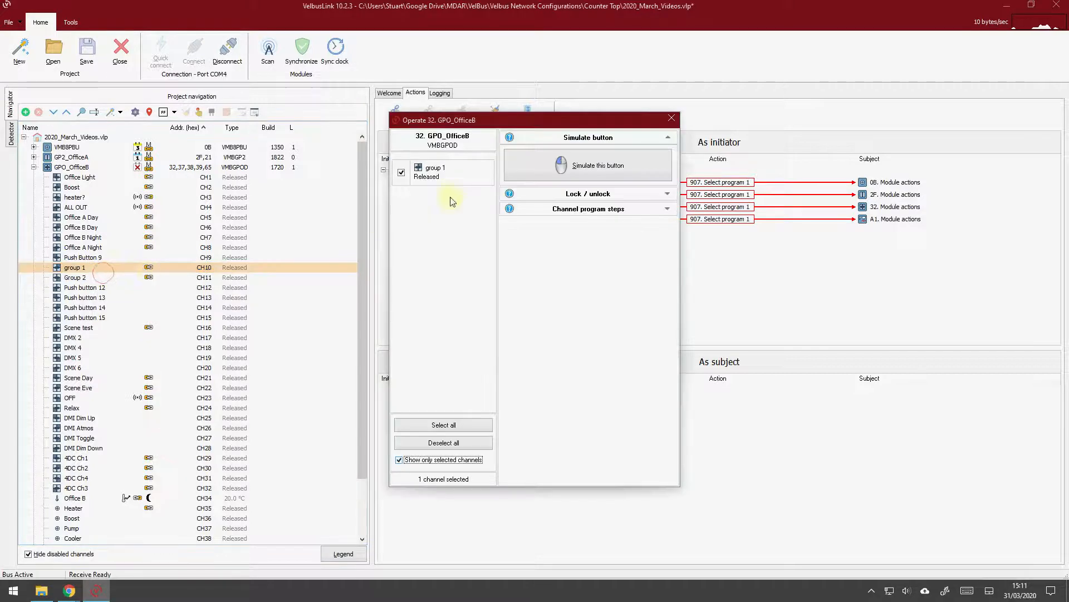
drag(479, 119, 626, 242)
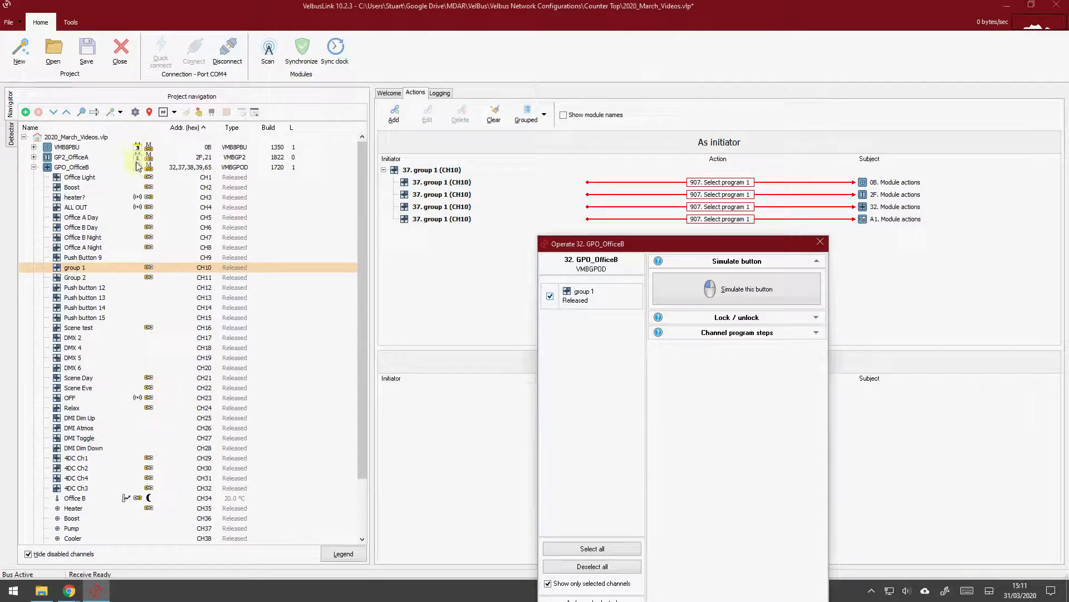
click(681, 289)
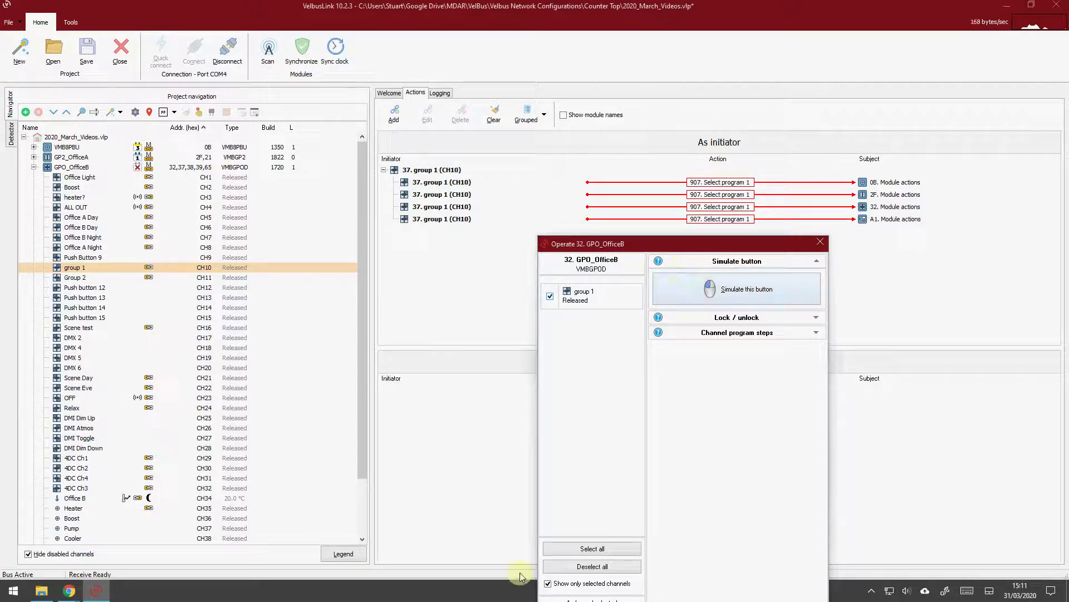
click(699, 287)
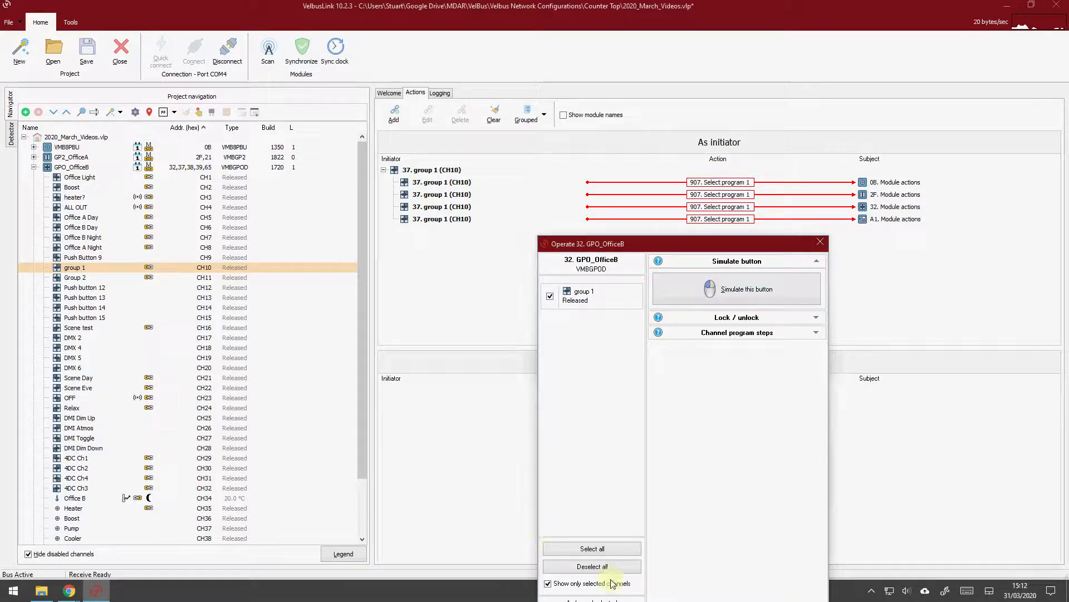
List all GPO_OfficeB channels in the operate window, simulate the Group 2 button, and simulate the group 1 button again
click(549, 583)
drag(635, 333, 638, 363)
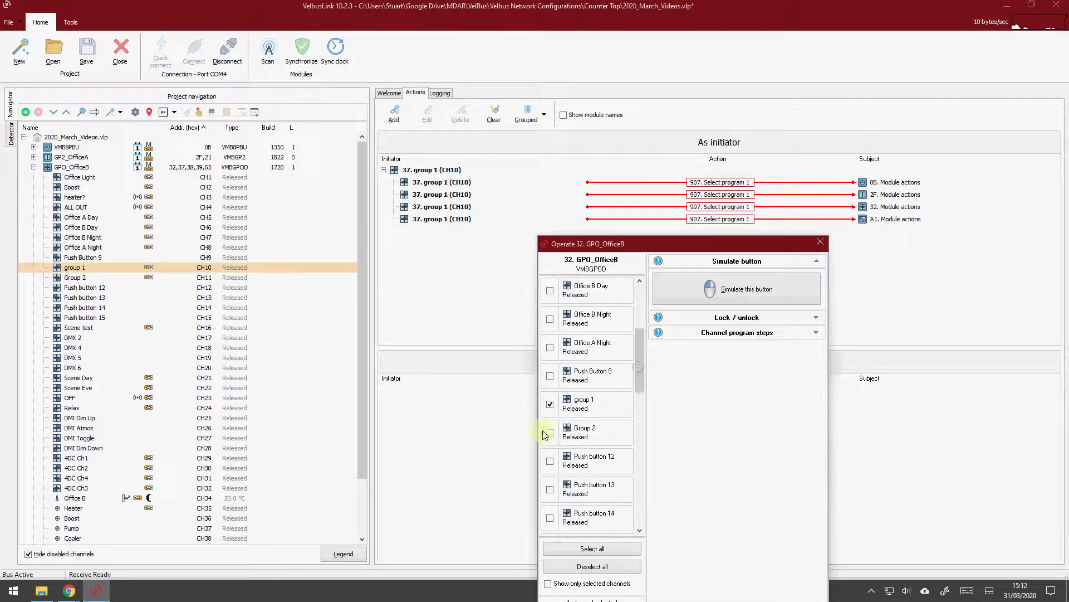
click(550, 432)
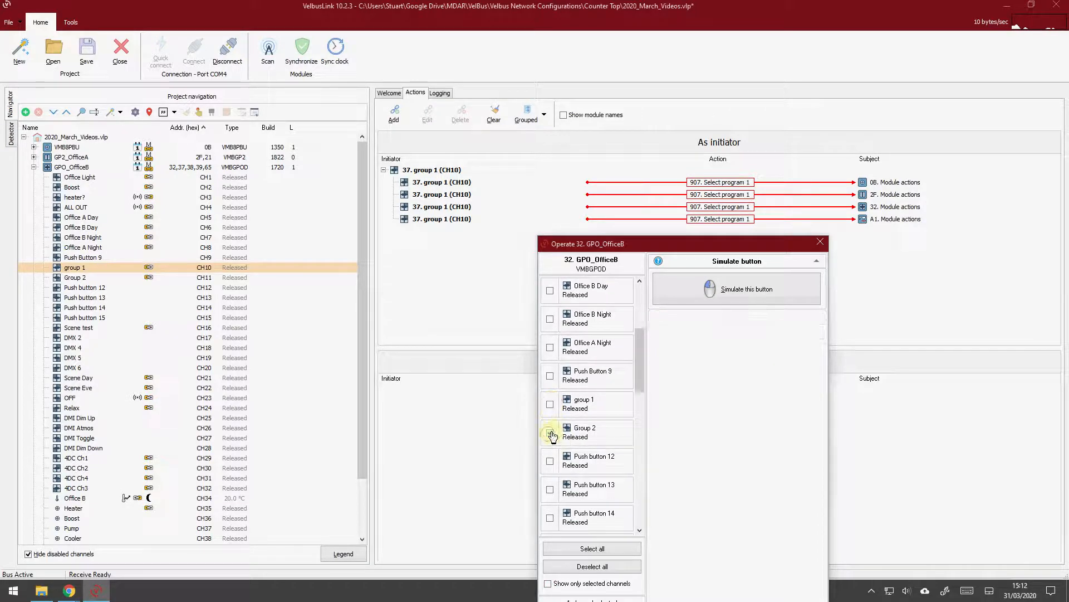
click(713, 296)
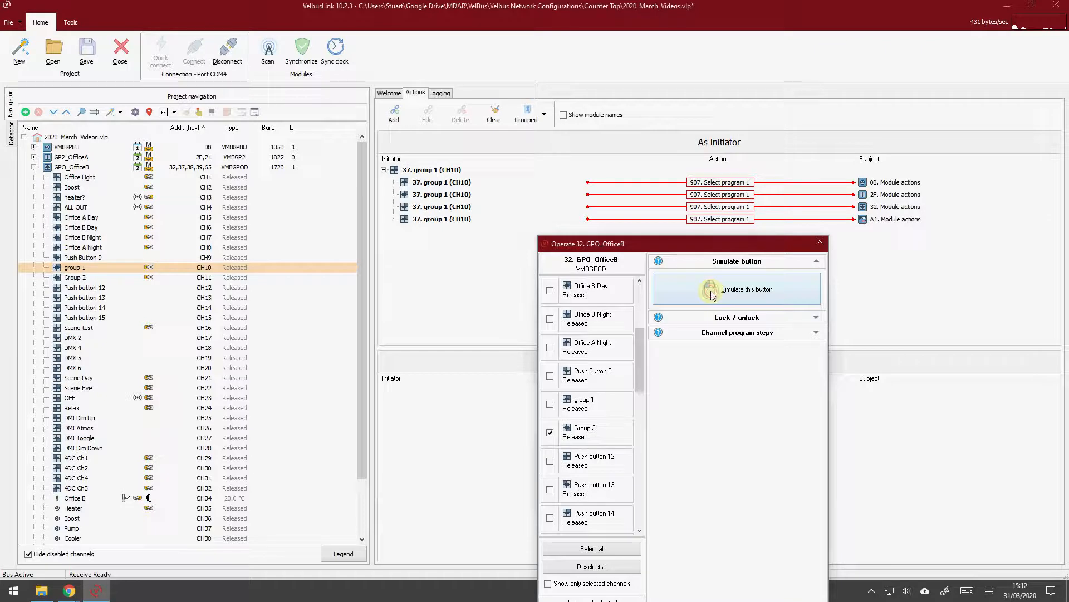
click(550, 404)
click(716, 287)
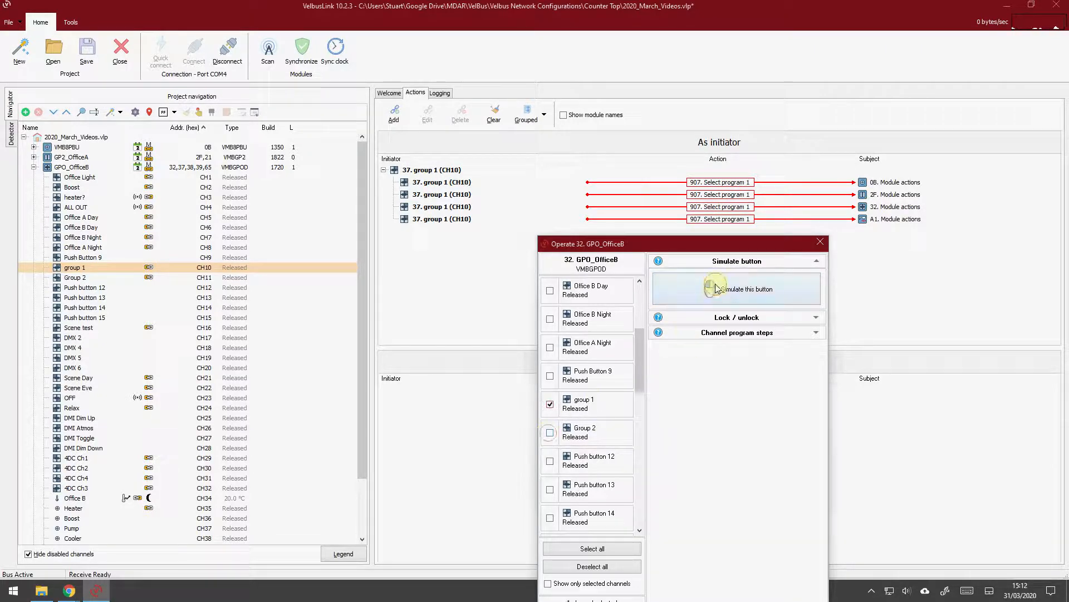